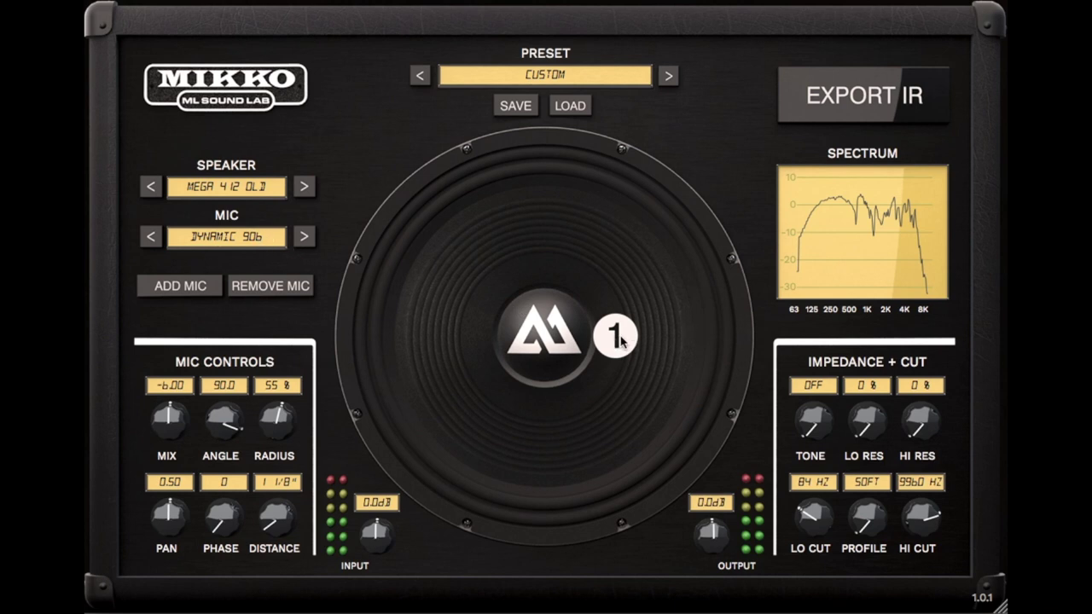
- Position mic 1 straight on the cone at angle -0.5, 61% radius, distance reset to 0"
mouse_move(618, 339)
left_mouse_down()
mouse_move(650, 343)
mouse_move(646, 261)
mouse_move(549, 251)
mouse_move(456, 378)
mouse_move(631, 345)
left_mouse_up()
left_click_drag(284, 527, 293, 498)
double_click(288, 522)
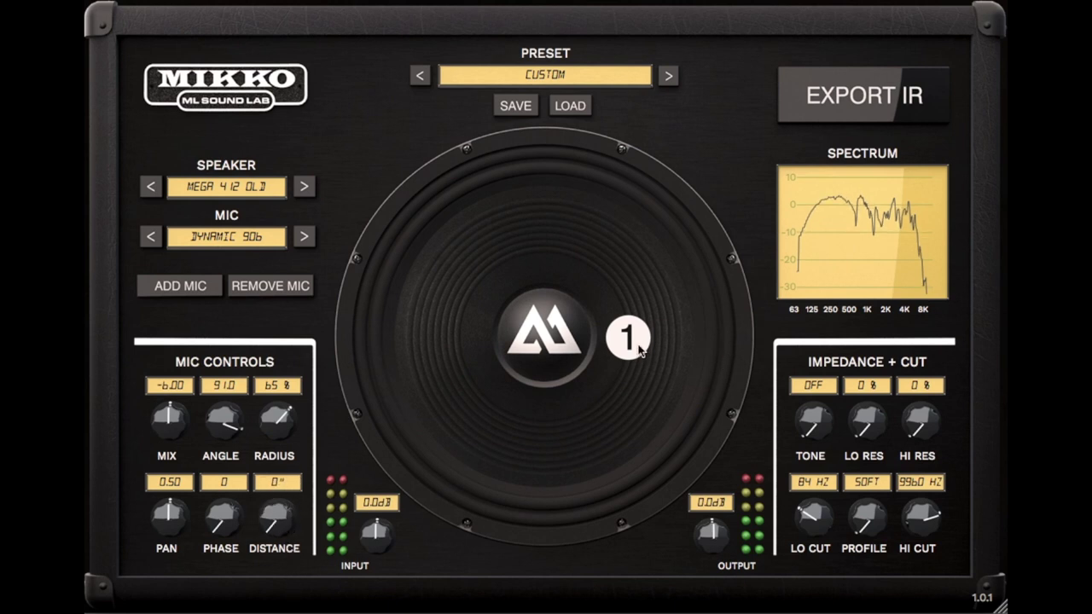
left_click_drag(640, 352, 637, 343)
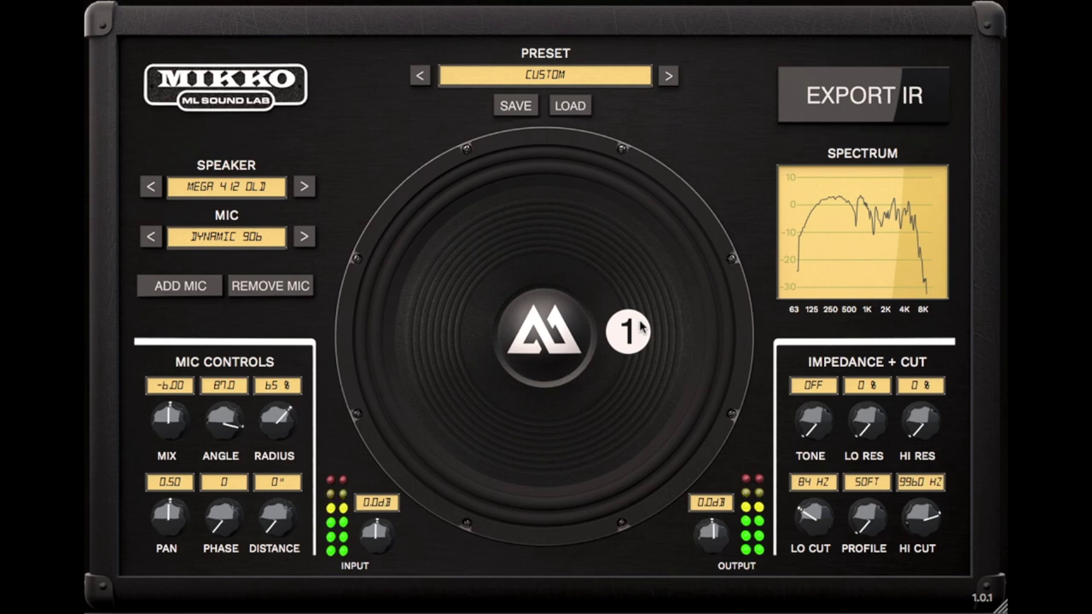
left_click_drag(641, 326, 647, 341)
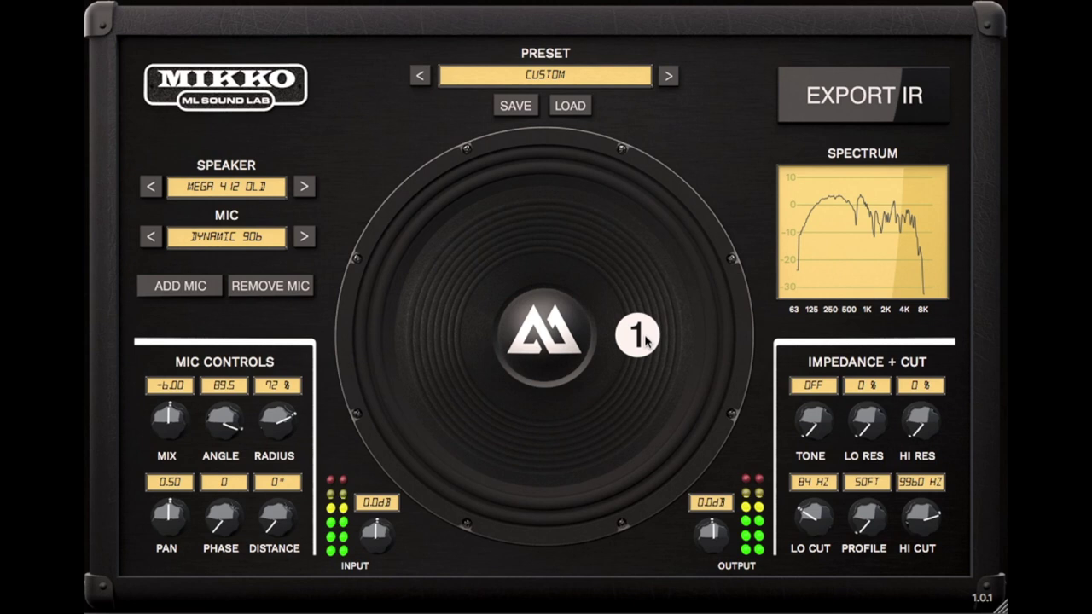
left_click_drag(646, 340, 637, 340)
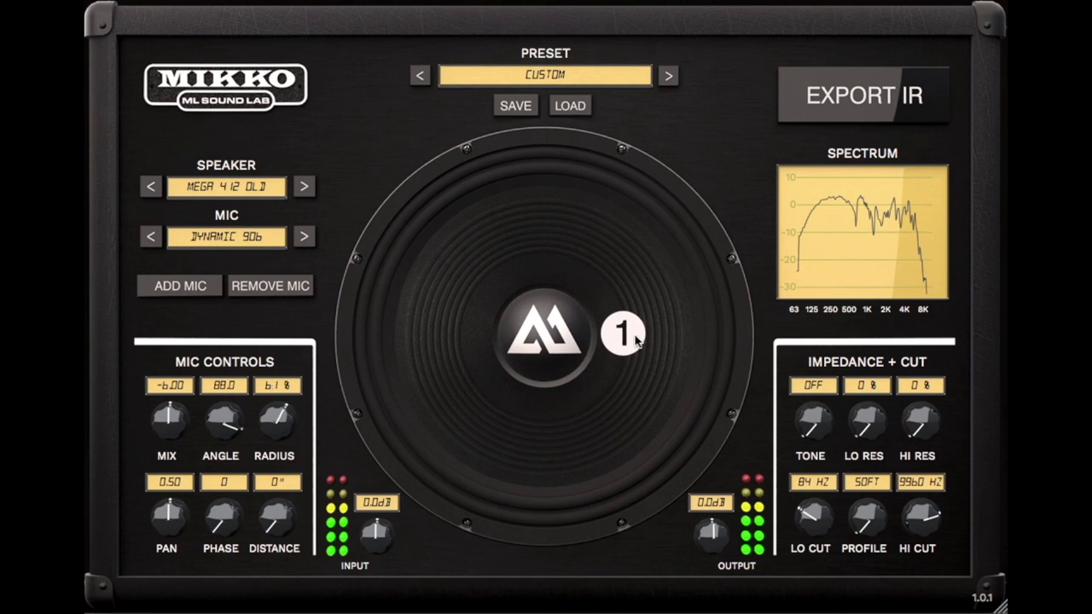
left_click_drag(637, 339, 468, 342)
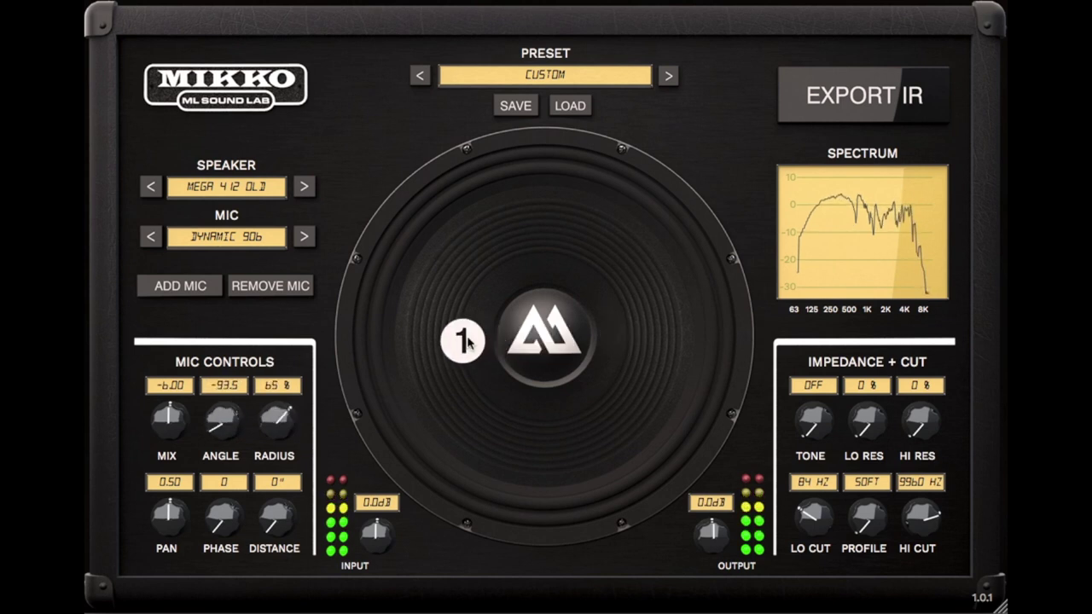
left_click_drag(467, 341, 548, 259)
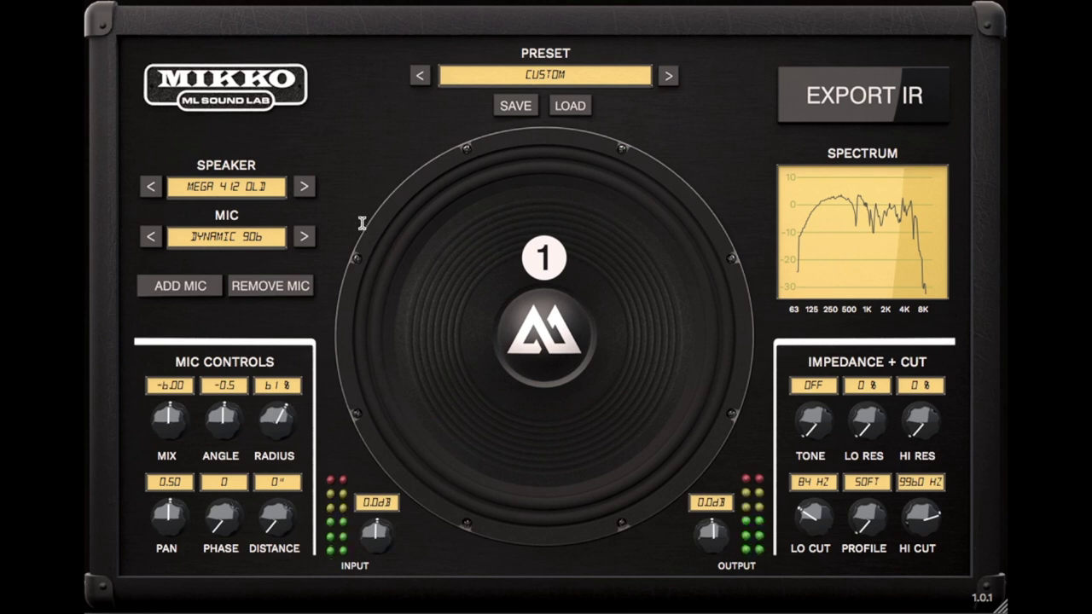
- Add a Ribbon 121 as mic 2 on the MEGA 4x12 NEW cab, mixed at -13.03
left_click(195, 288)
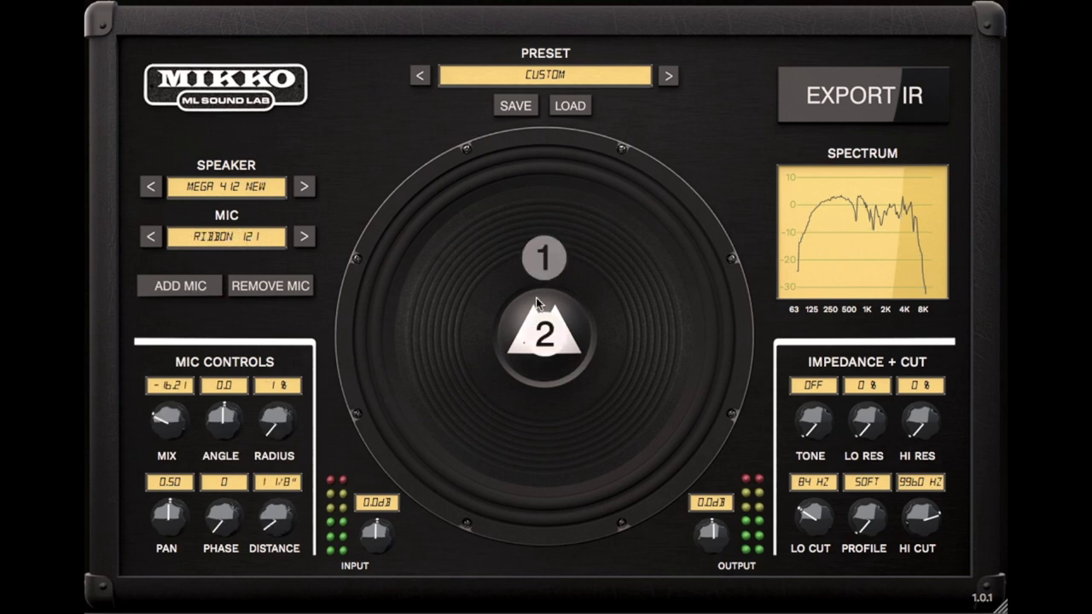
left_click_drag(181, 434, 178, 390)
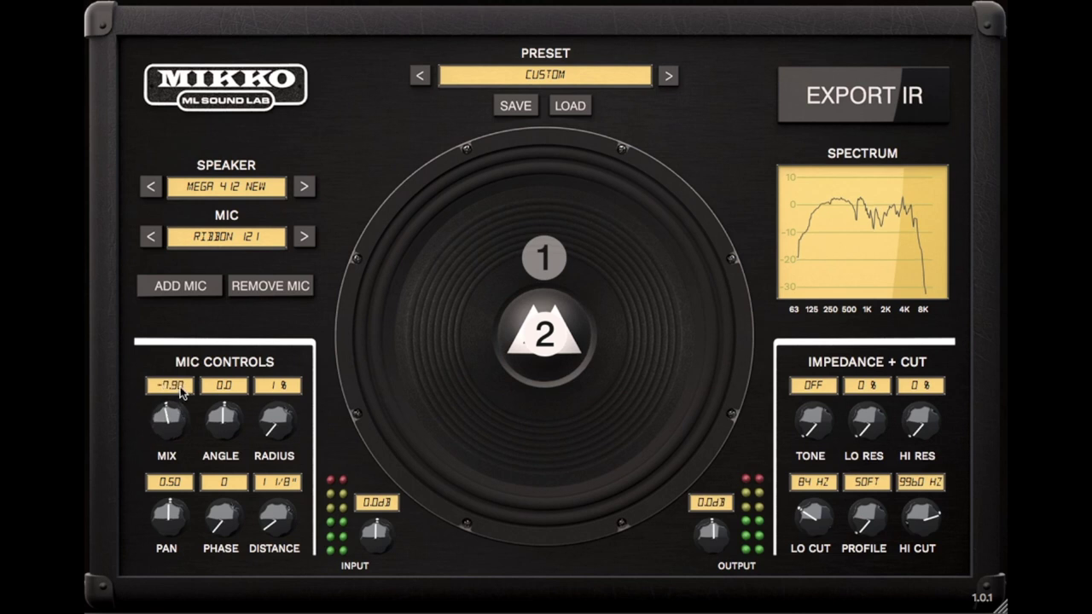
left_click_drag(169, 415, 156, 545)
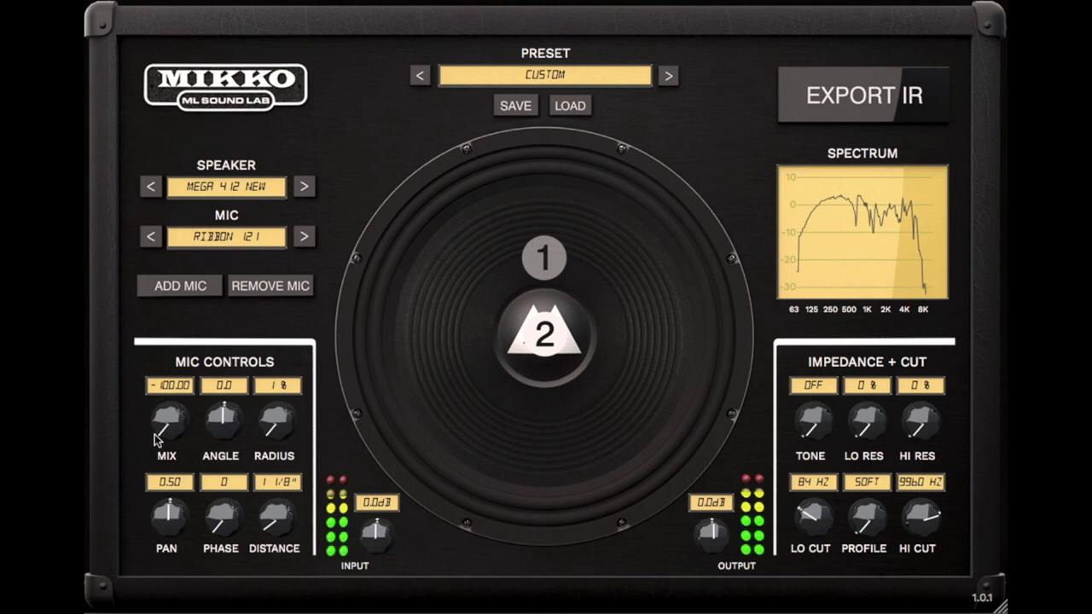
left_click_drag(158, 432, 195, 376)
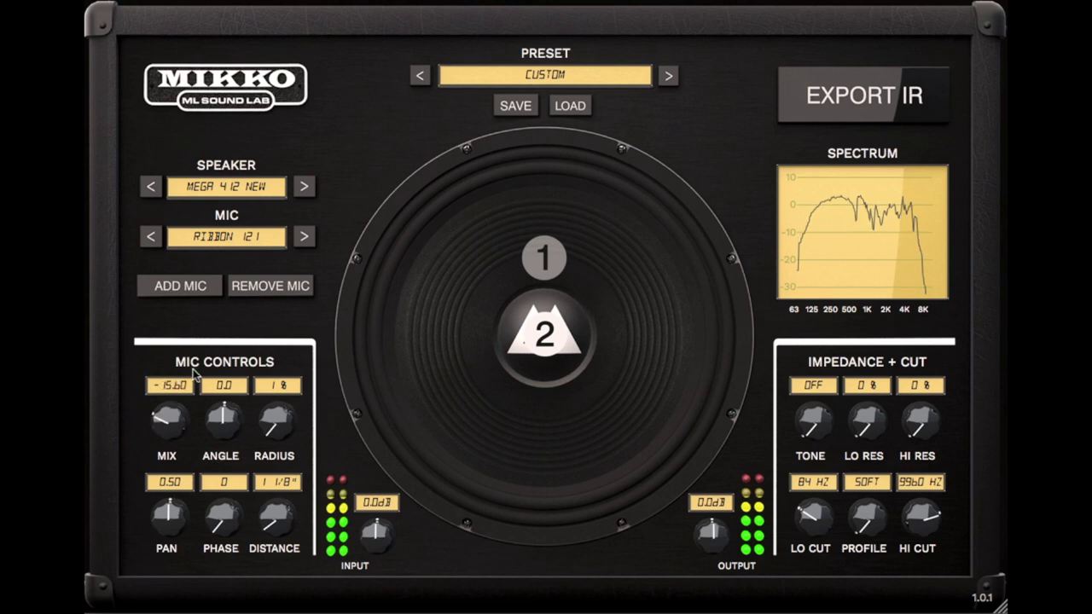
left_click_drag(170, 402, 171, 399)
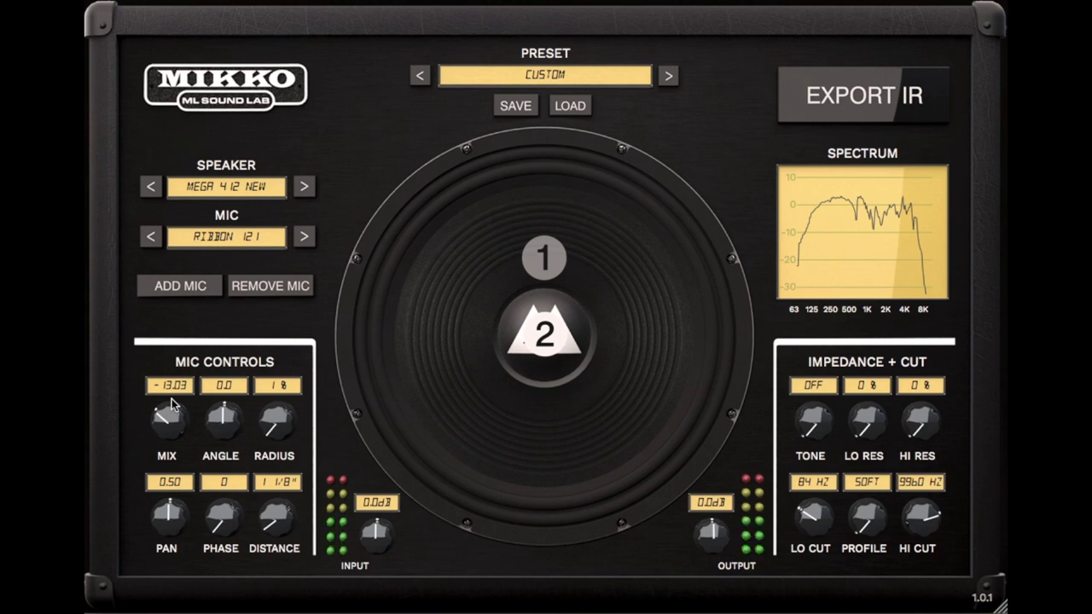
- Try mic 2 on the MARS 4x12 '71 cab, then settle on ZILA 2x12
left_click(230, 189)
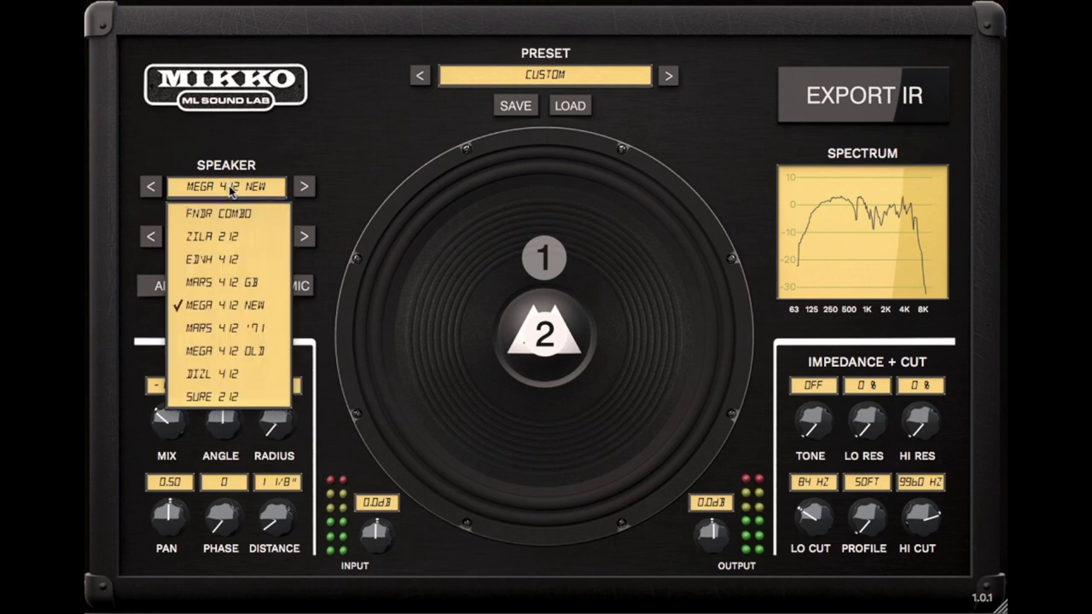
left_click(231, 328)
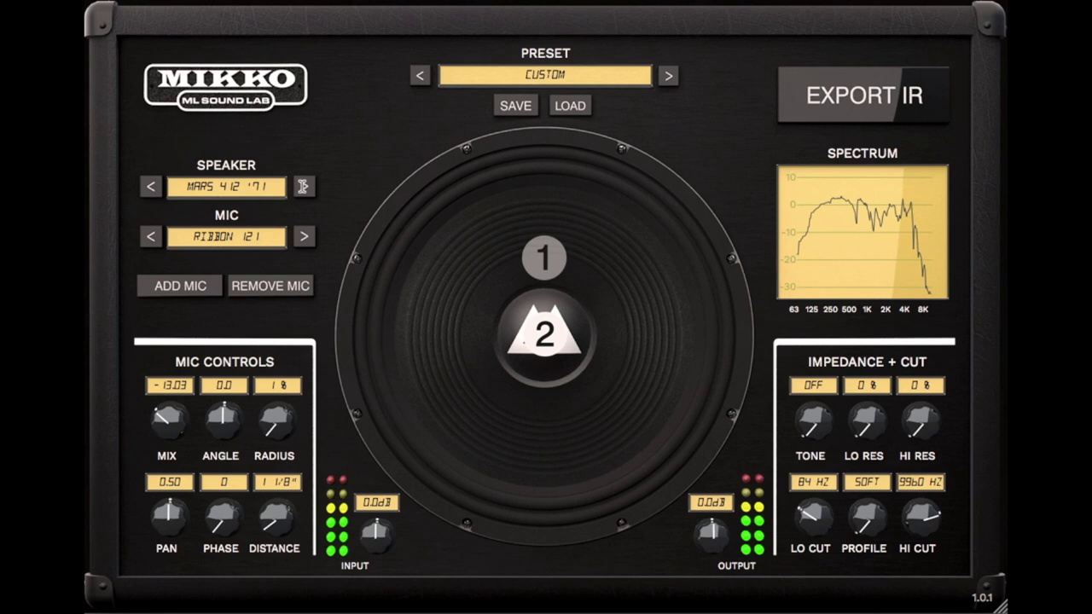
left_click(266, 189)
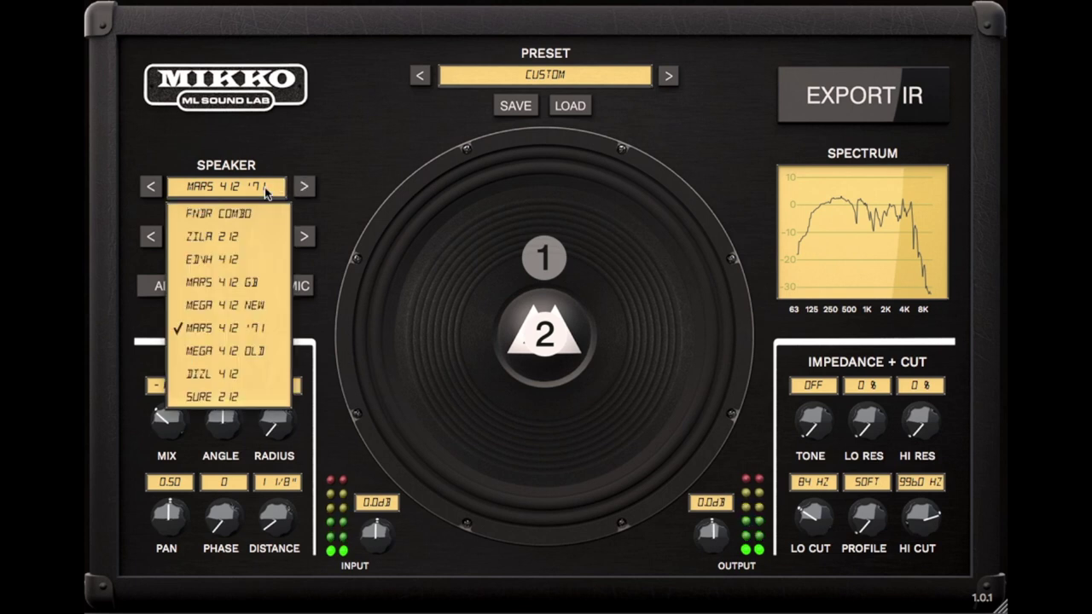
left_click(252, 234)
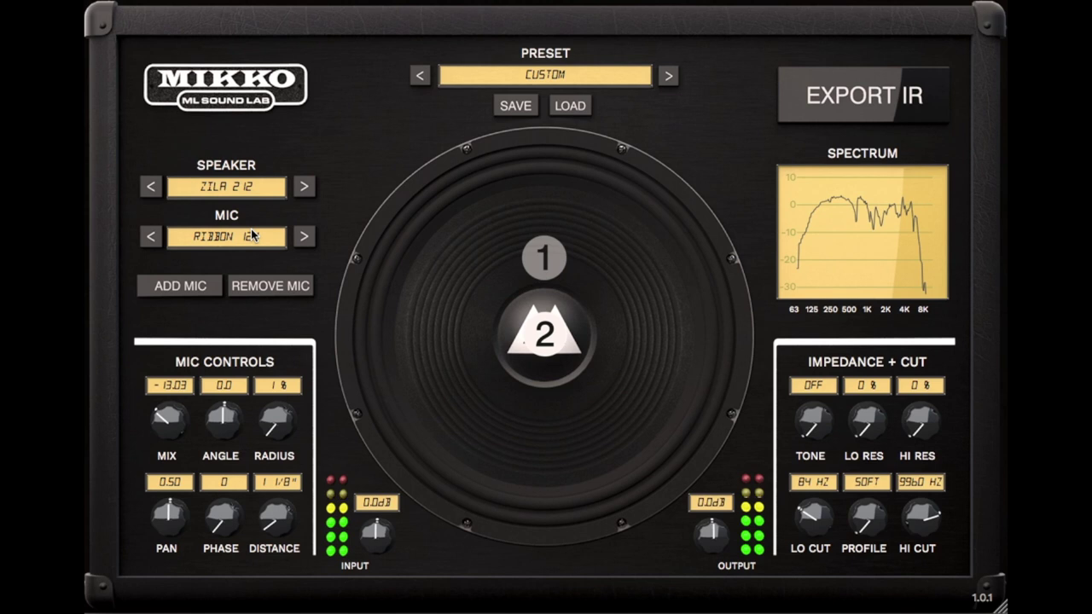
- Make mic 2 a Ribbon 160 and raise its distance to 2 3/8"
left_click(197, 236)
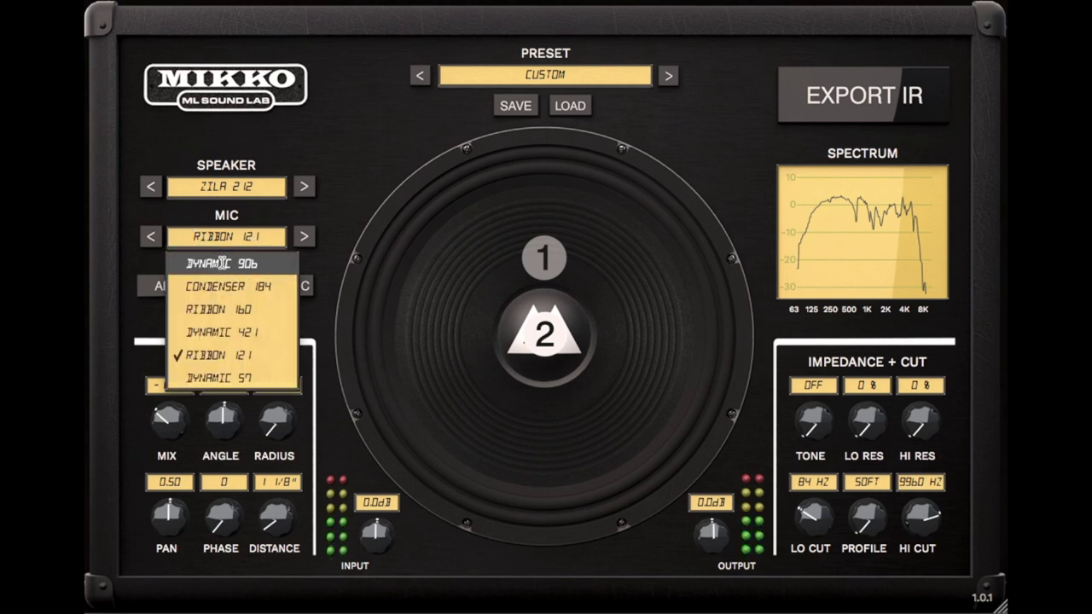
left_click(236, 303)
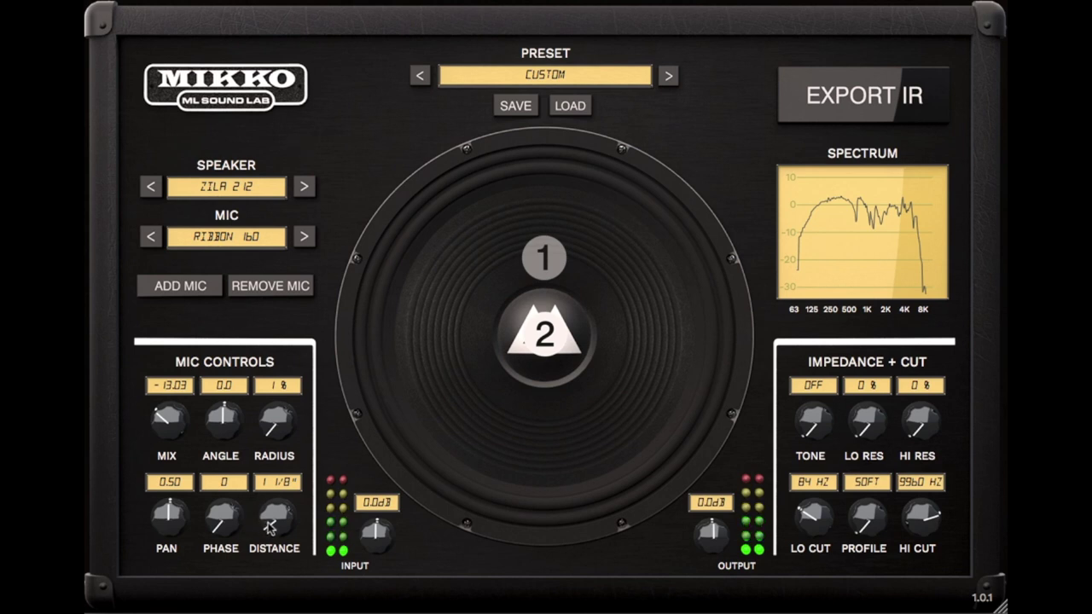
left_click_drag(268, 521, 310, 491)
- Select mic 1, change it to a Dynamic 57, and place it on the ZILA 2x12 cab
left_click(546, 260)
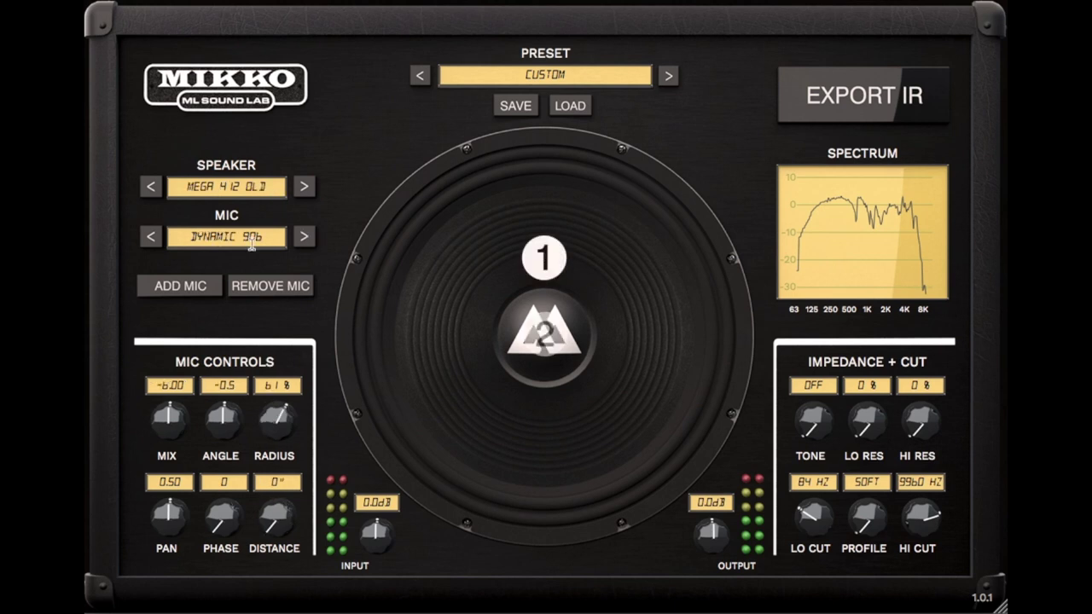
left_click(247, 236)
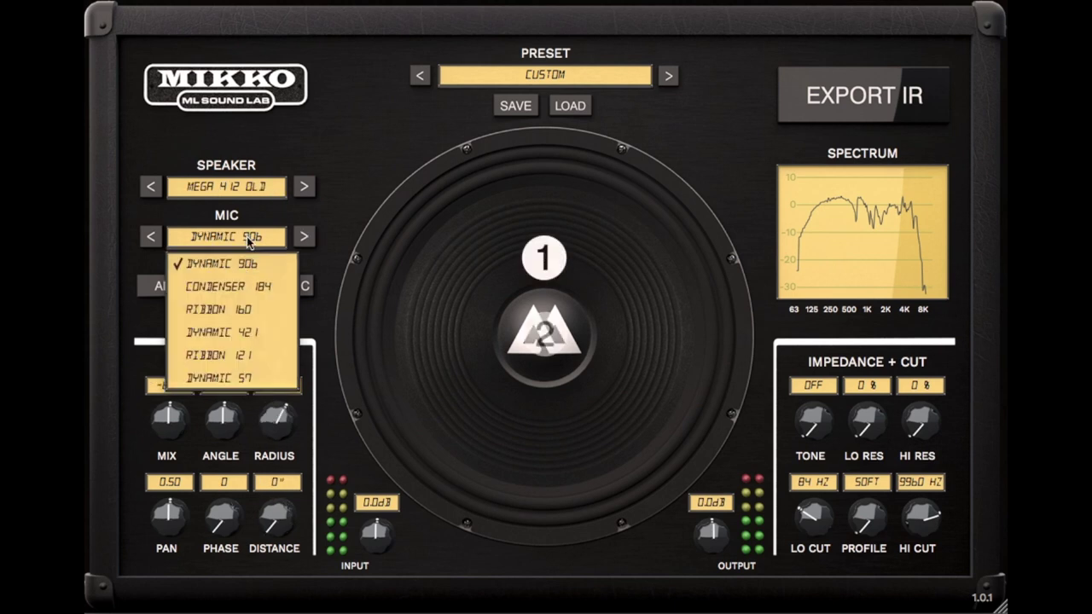
left_click(250, 380)
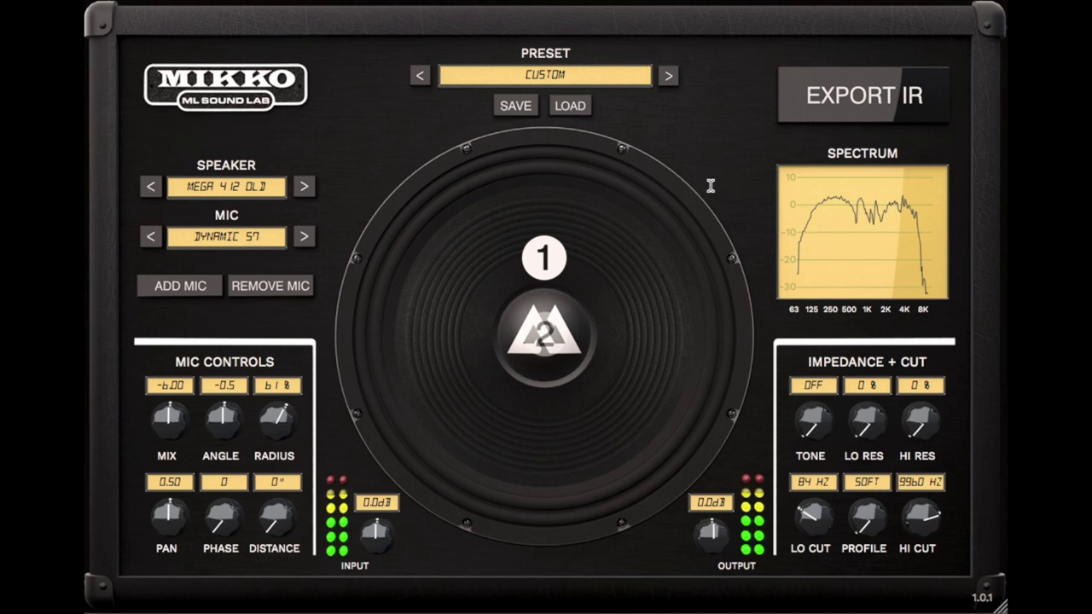
left_click(243, 193)
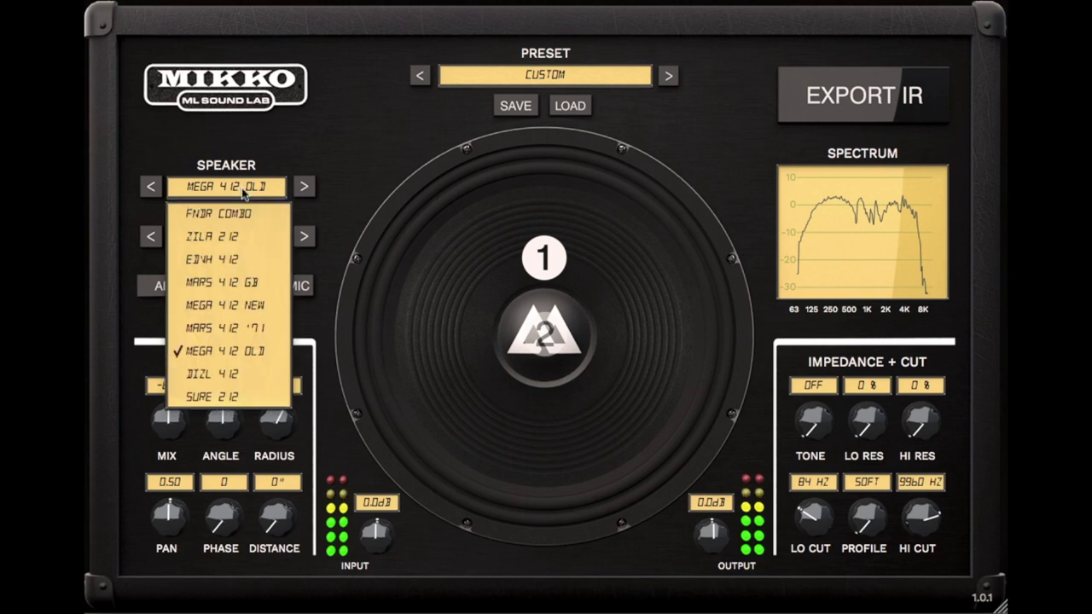
left_click(245, 238)
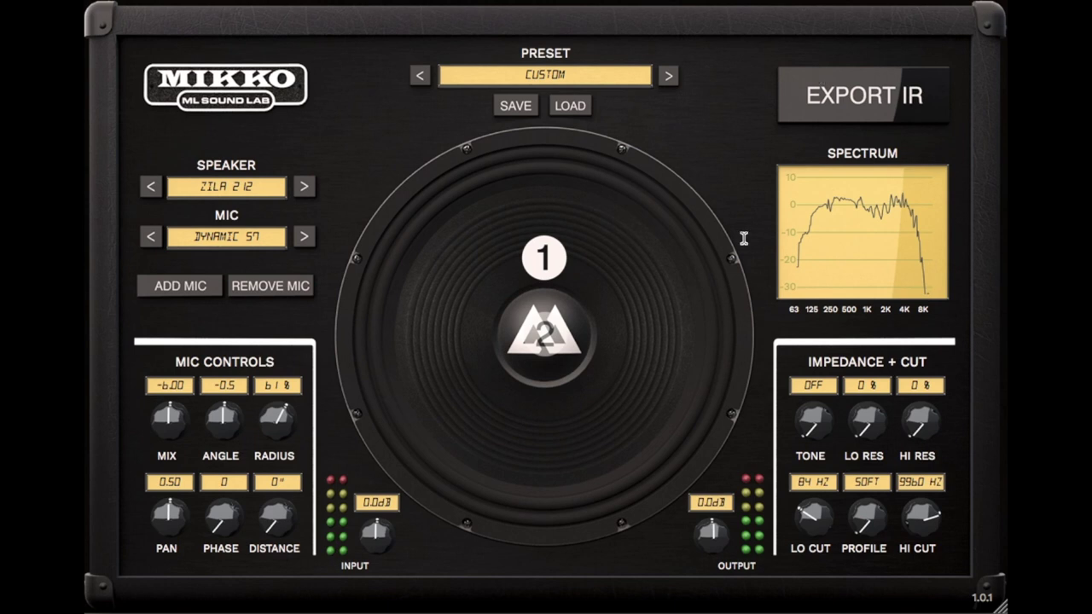
left_click(898, 97)
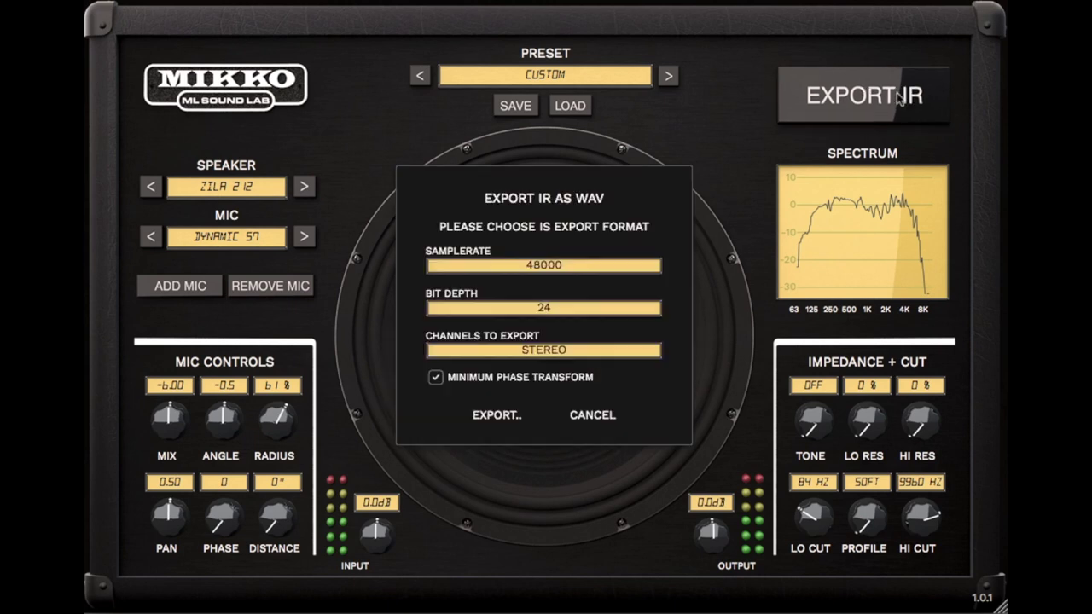
left_click(590, 415)
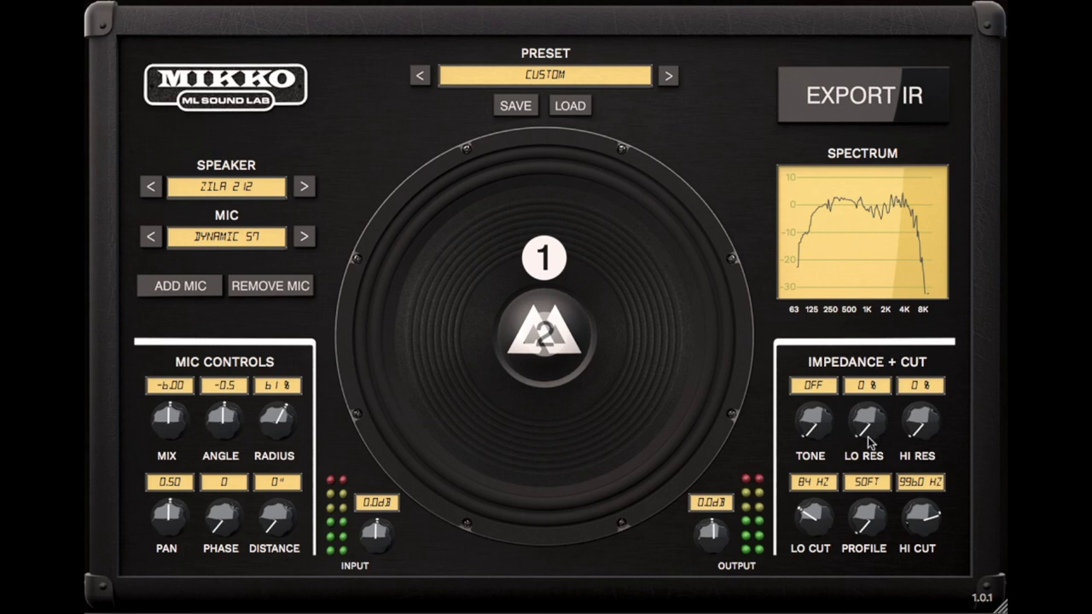
left_click_drag(867, 439, 880, 366)
left_click_drag(919, 411, 926, 386)
left_click_drag(867, 423, 861, 534)
left_click_drag(924, 462, 920, 533)
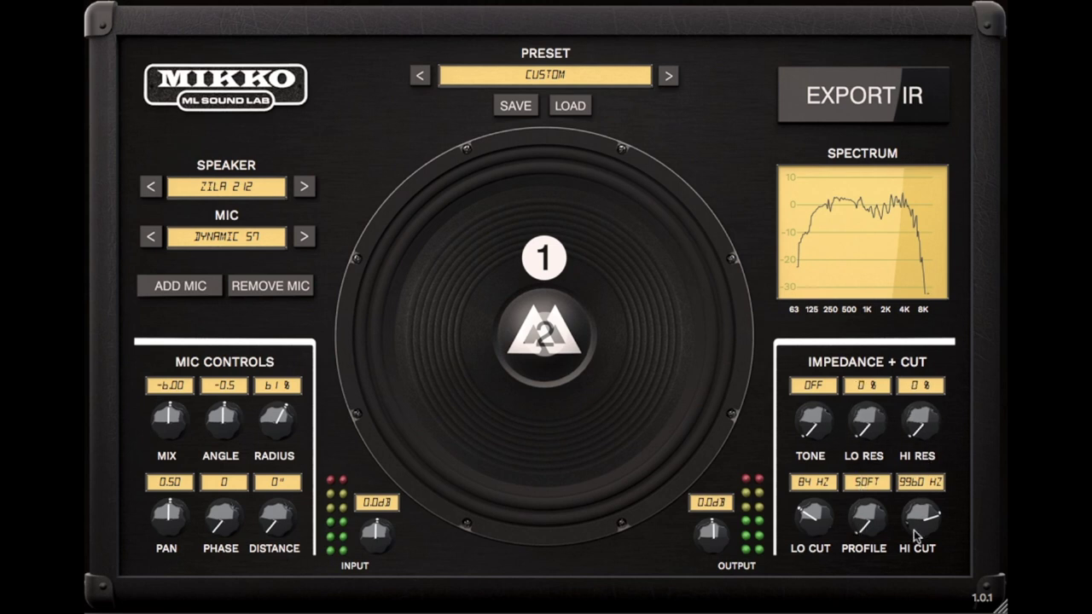
left_click(869, 522)
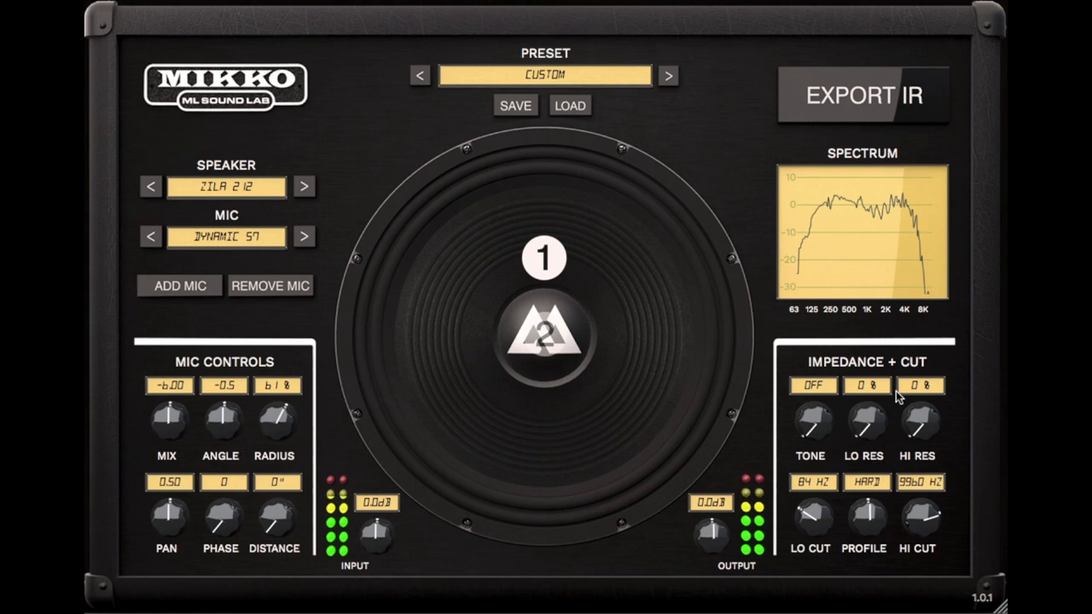
left_click(869, 519)
left_click(868, 519)
left_click(869, 517)
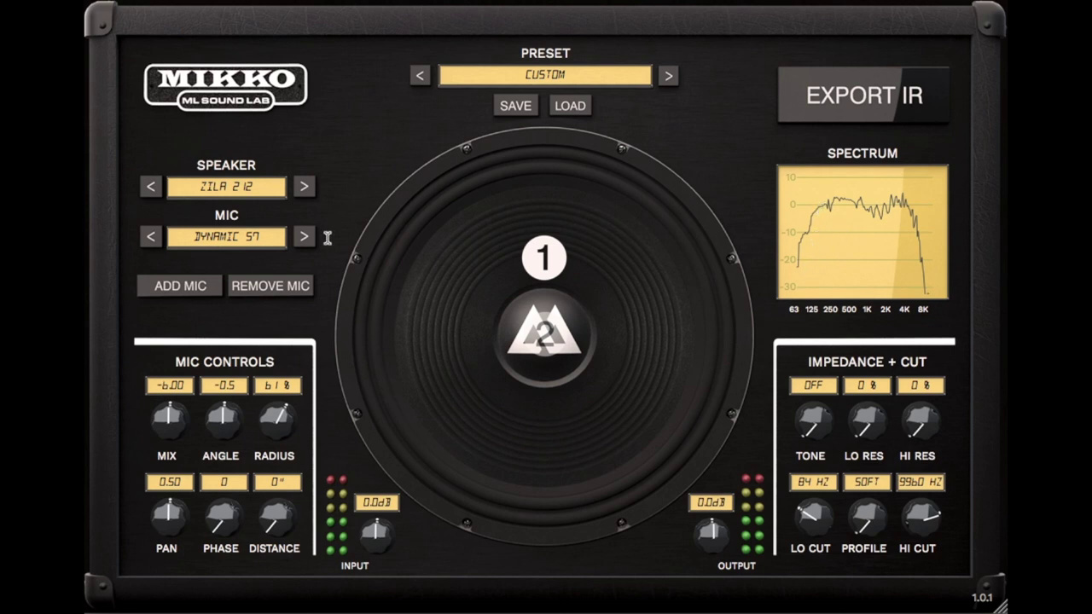
- Make mic 1 a Dynamic 421 beside the dust cap (angle 98.5, radius 37%) at 1" distance
left_click(269, 238)
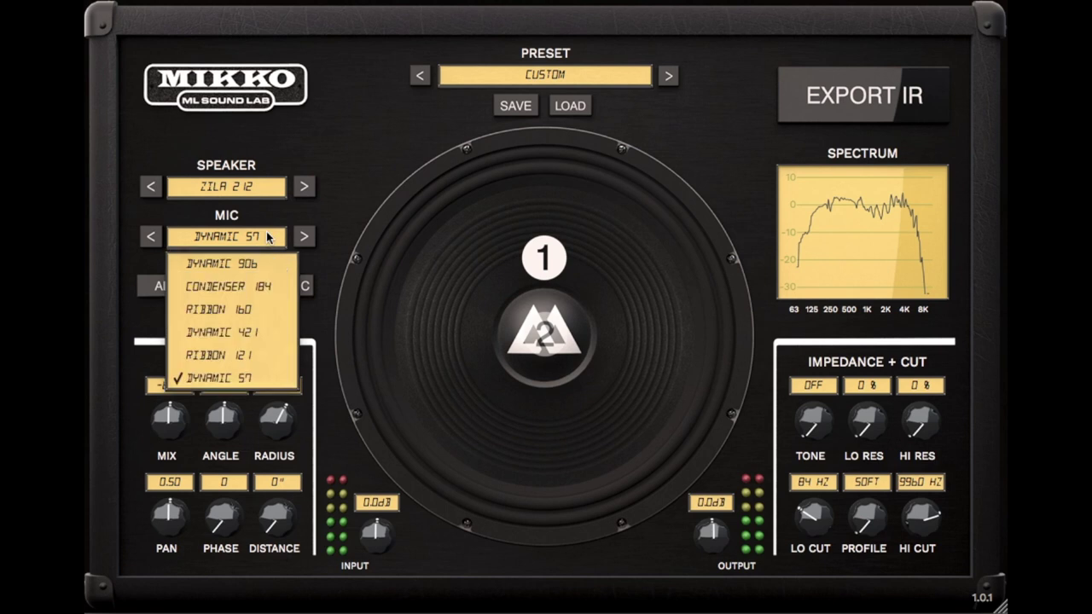
left_click(265, 332)
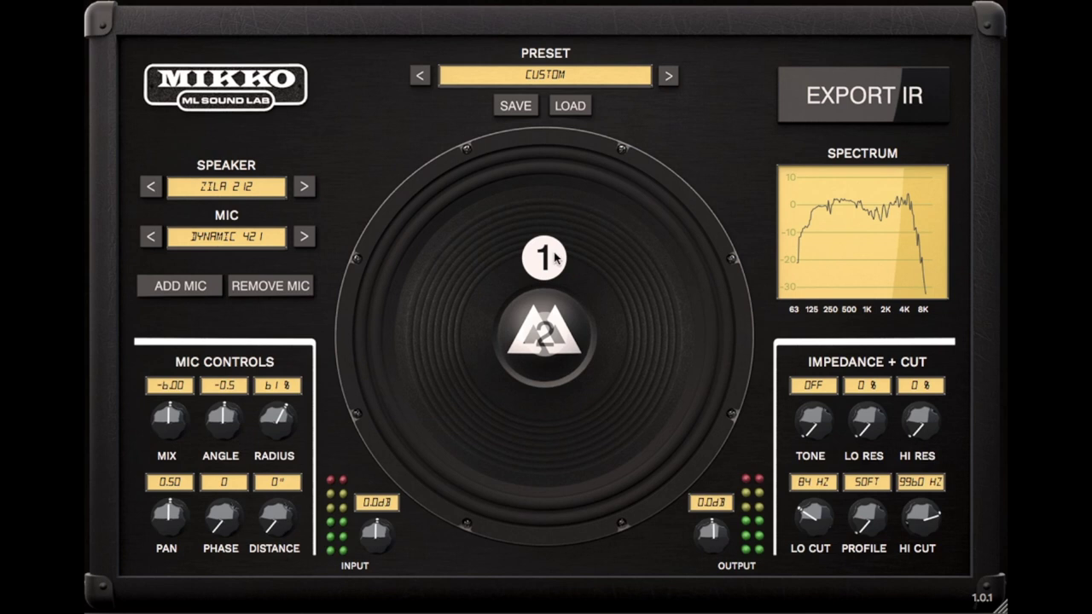
mouse_move(555, 258)
left_mouse_down()
mouse_move(590, 291)
mouse_move(604, 350)
left_mouse_up()
left_click_drag(267, 516, 269, 503)
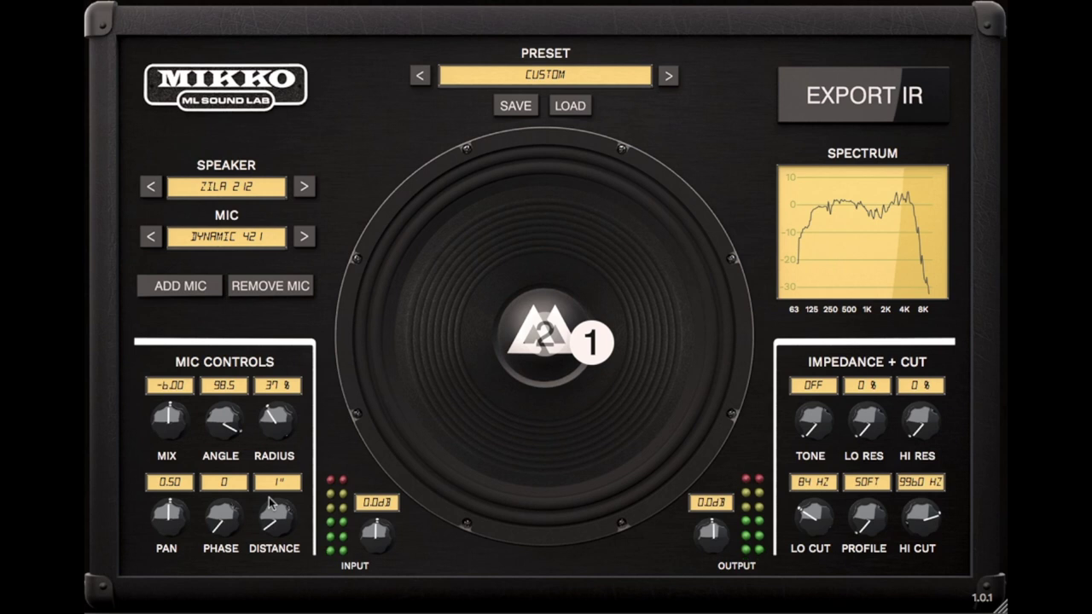
- Set the tone to COMBO and move mic 1 out to angle 78.5, radius about 73%
left_click_drag(818, 440, 841, 471)
mouse_move(592, 343)
left_mouse_down()
mouse_move(637, 338)
mouse_move(636, 319)
left_mouse_up()
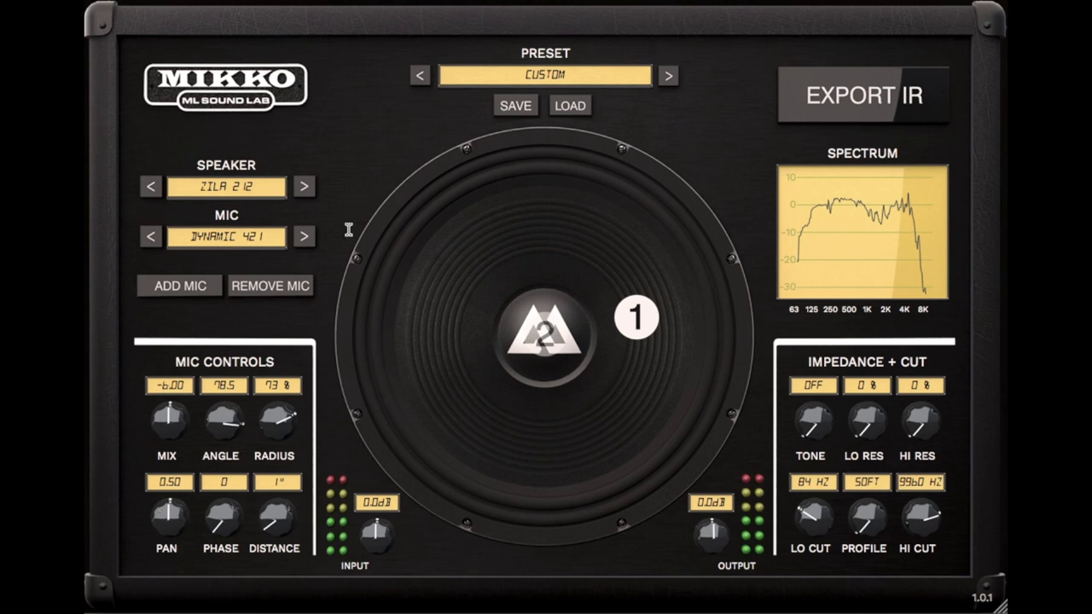
- Nudge mic 1 slightly lower on the cone and change mic 2 to a Ribbon 121
left_click_drag(646, 325, 643, 341)
left_click(544, 337)
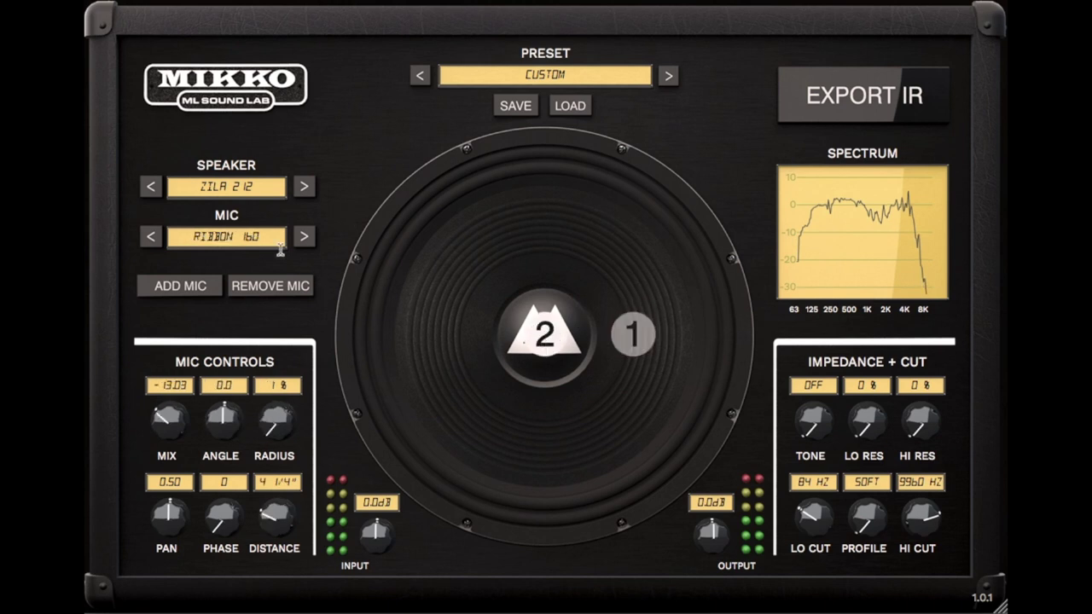
left_click(262, 240)
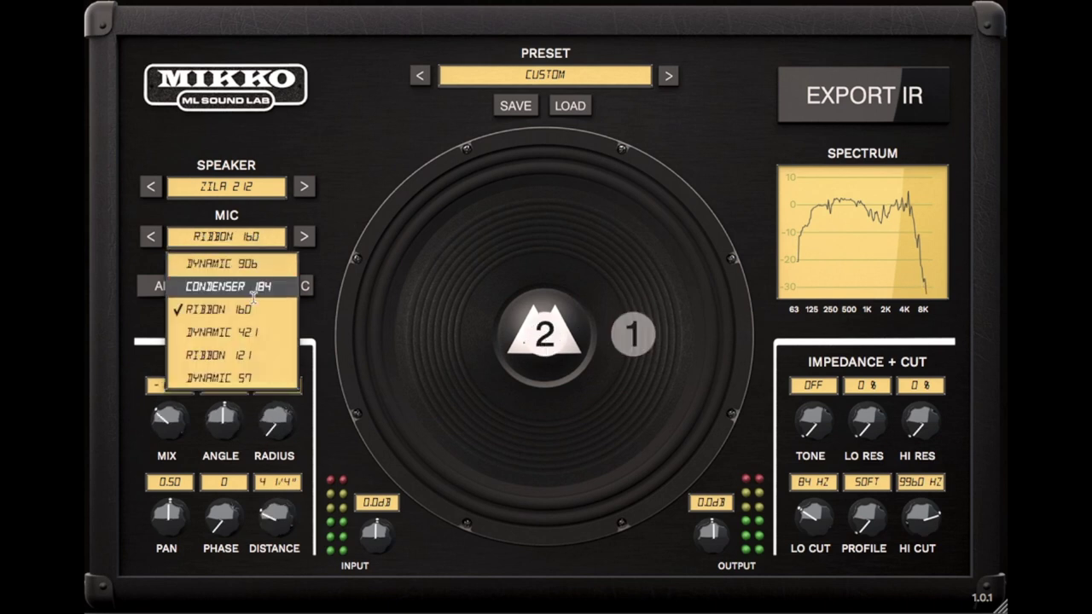
left_click(254, 354)
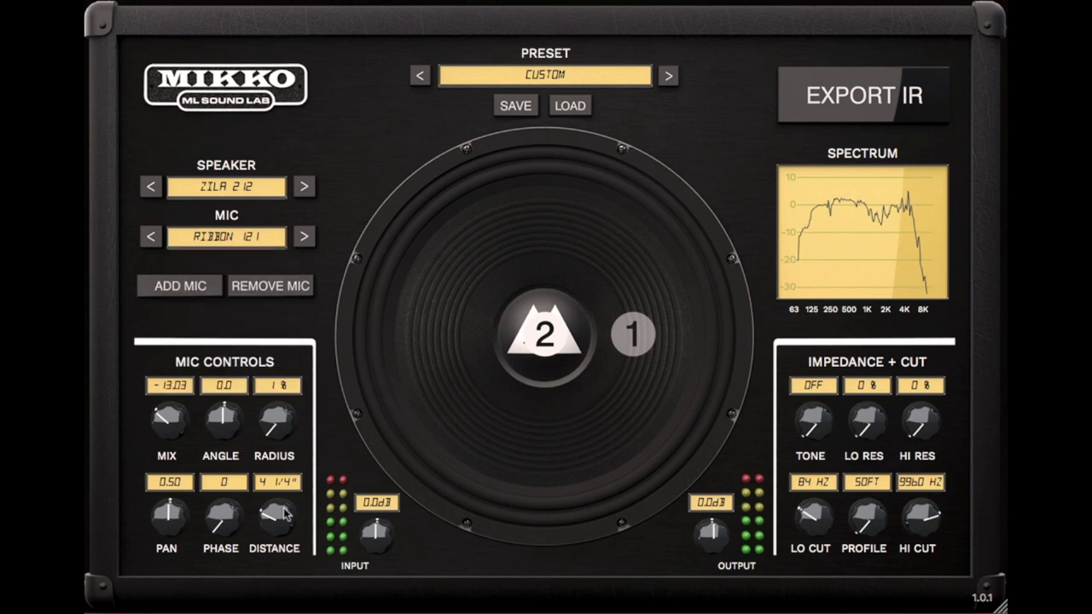
- Change mic 1 back to a Dynamic 57 at 0" distance
left_click(632, 335)
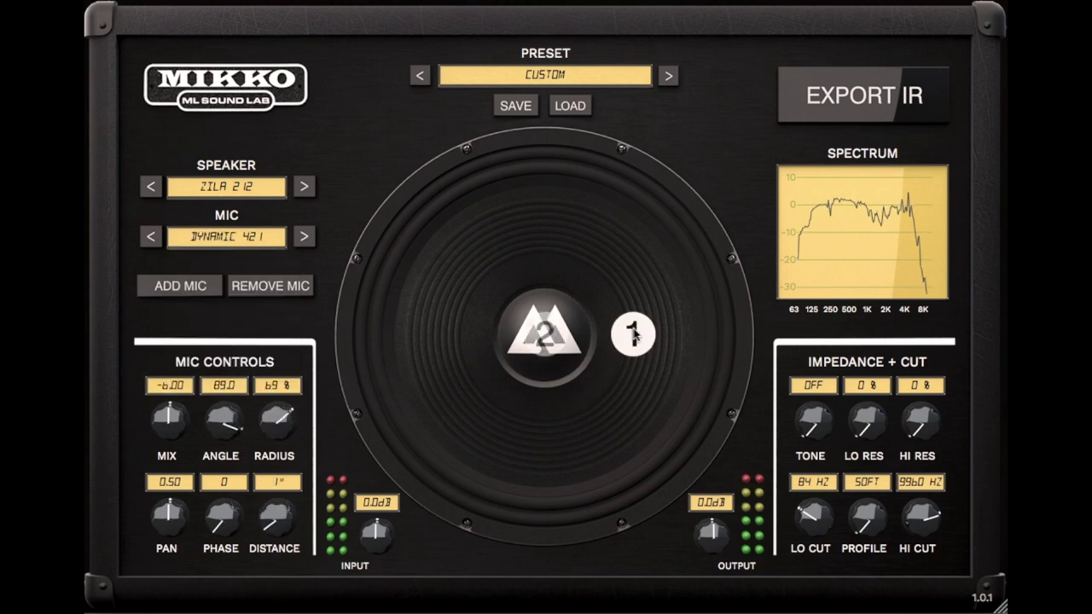
left_click(271, 240)
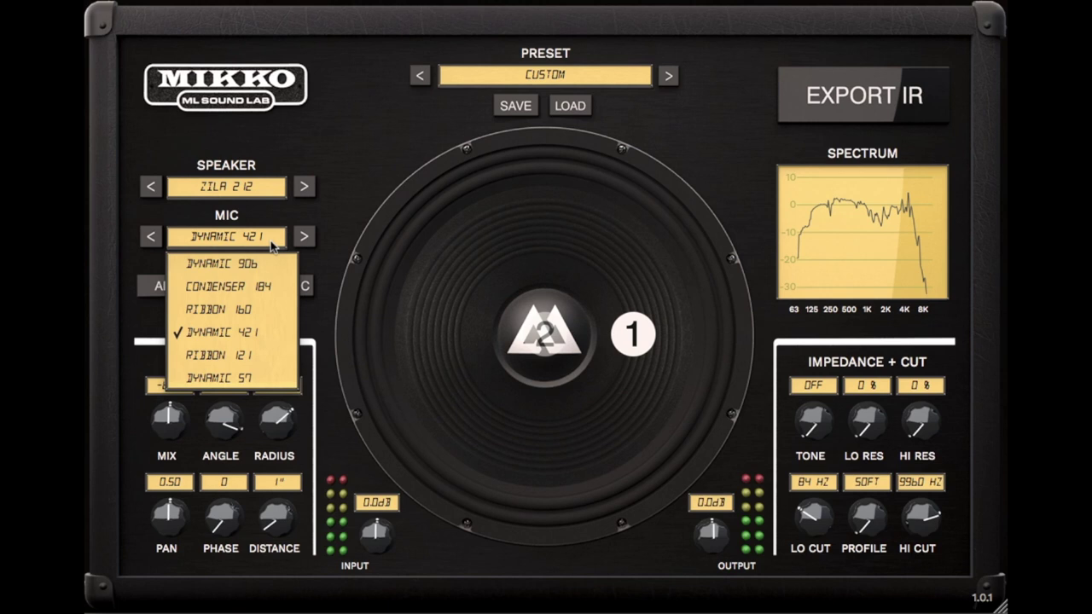
left_click(263, 380)
left_click_drag(288, 516, 290, 577)
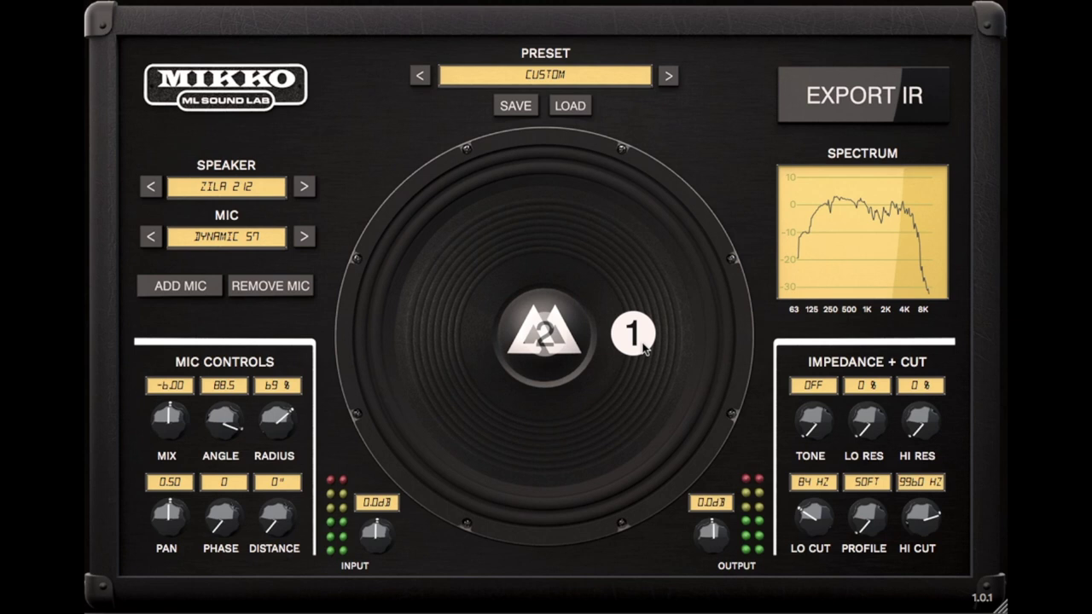
- Pick the MEGA 4x12 OLD cab, then step through DIZL 4x12, SURE 2x12 and FNDR COMBO
left_click(241, 188)
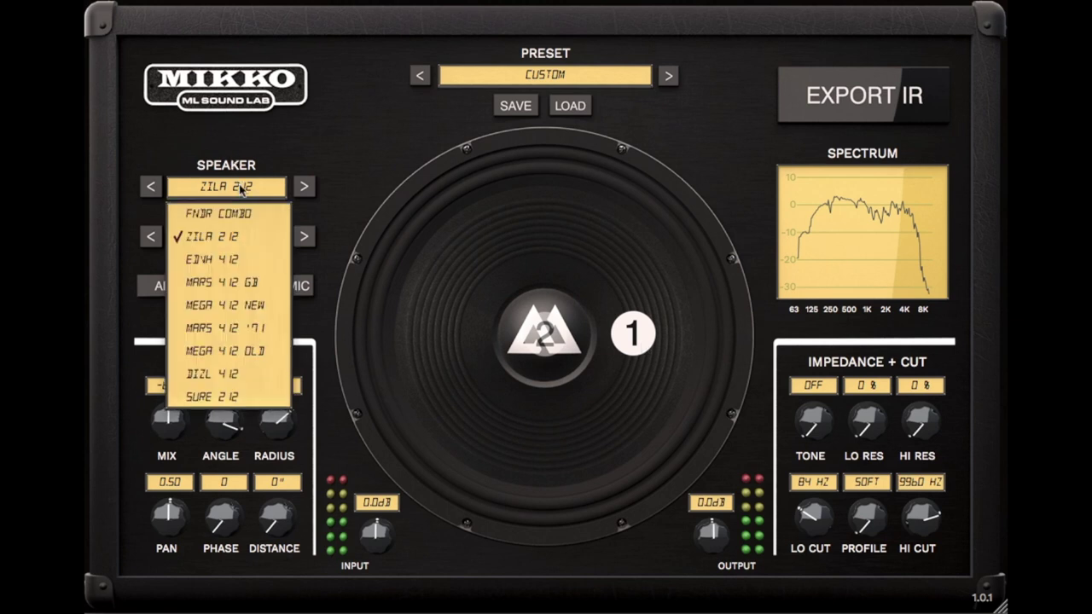
left_click(259, 351)
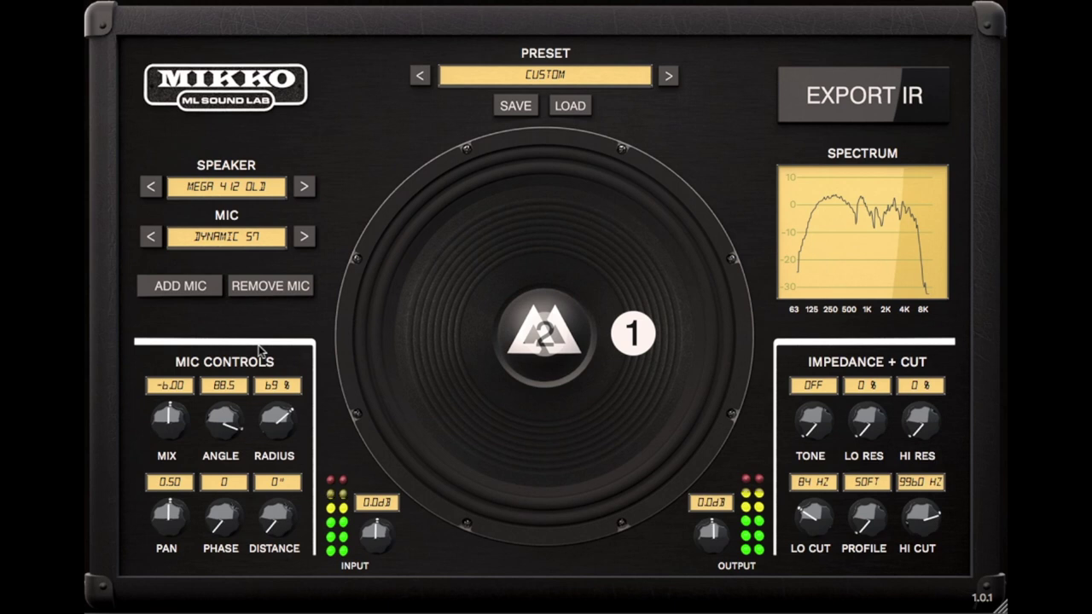
left_click(303, 187)
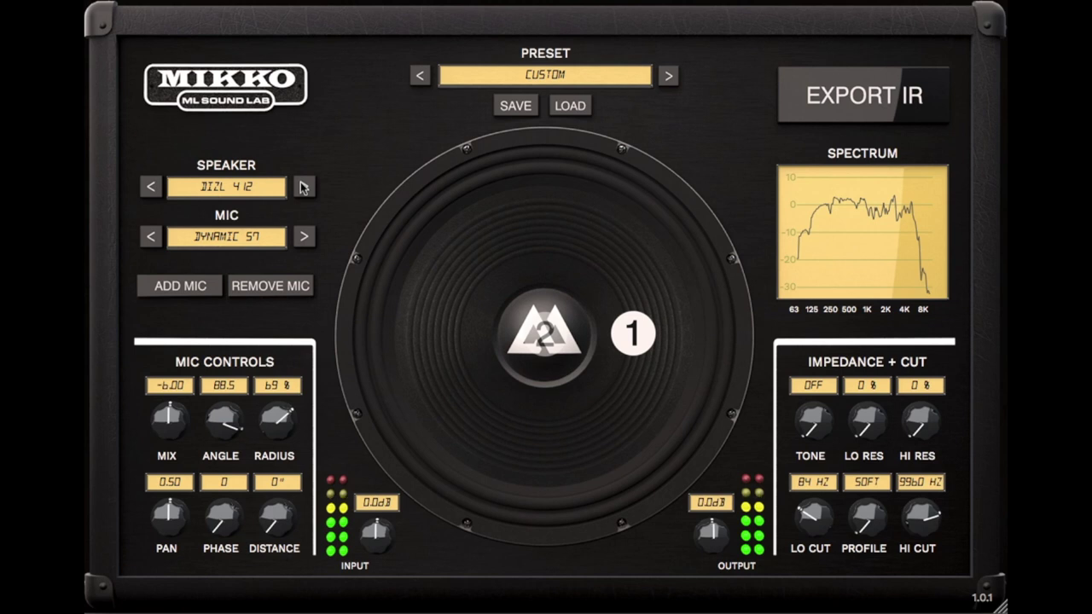
left_click(303, 187)
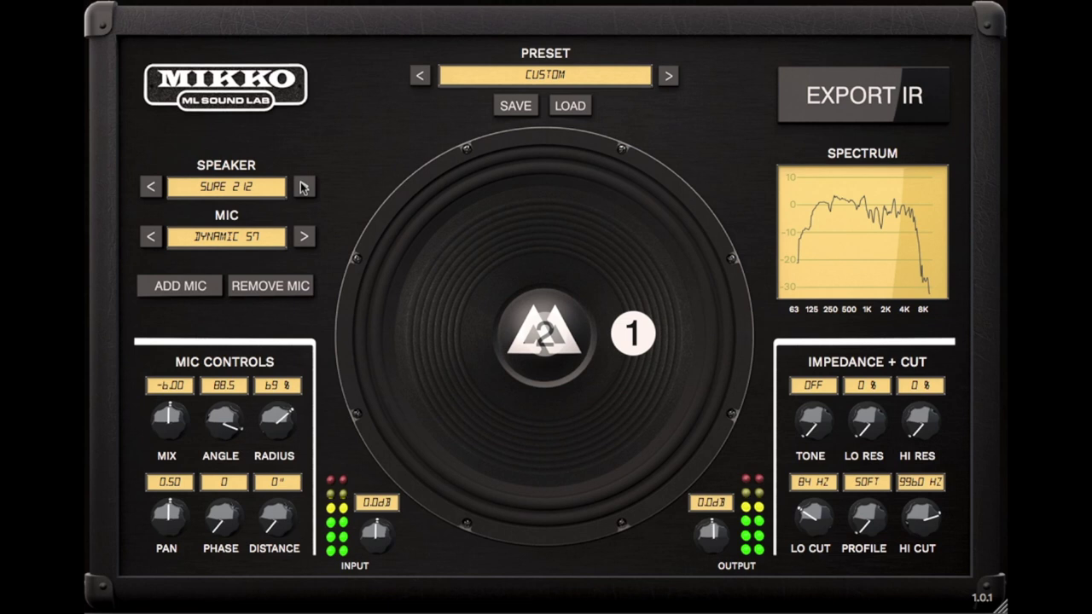
left_click(303, 187)
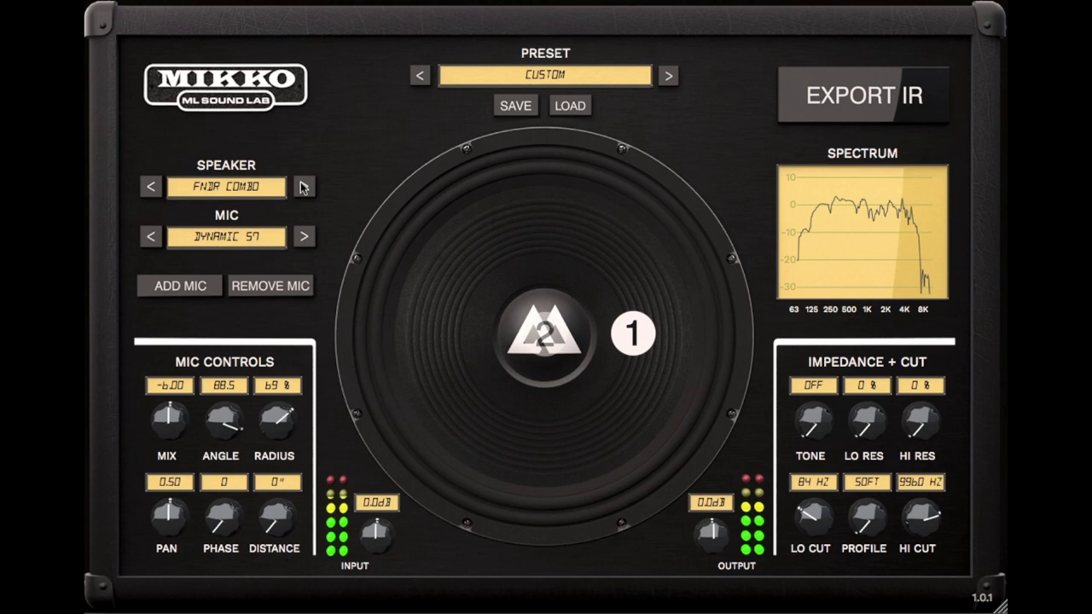
- Continue cycling cabs through ZILA 2x12, MARS 4x12 GB, MEGA 4x12 NEW and MARS 4x12 '71
left_click(303, 187)
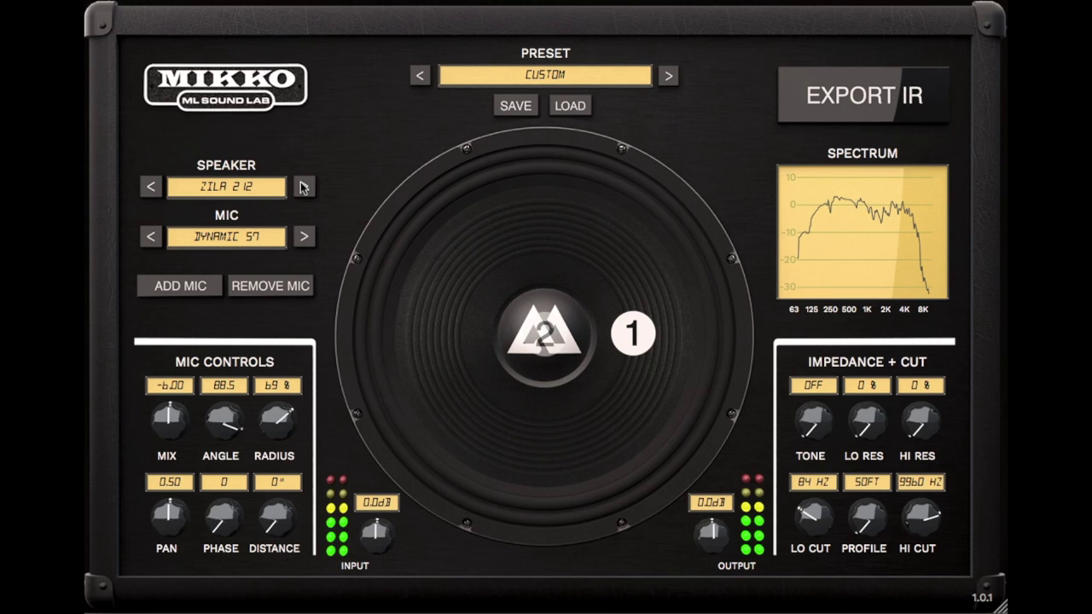
left_click(303, 187)
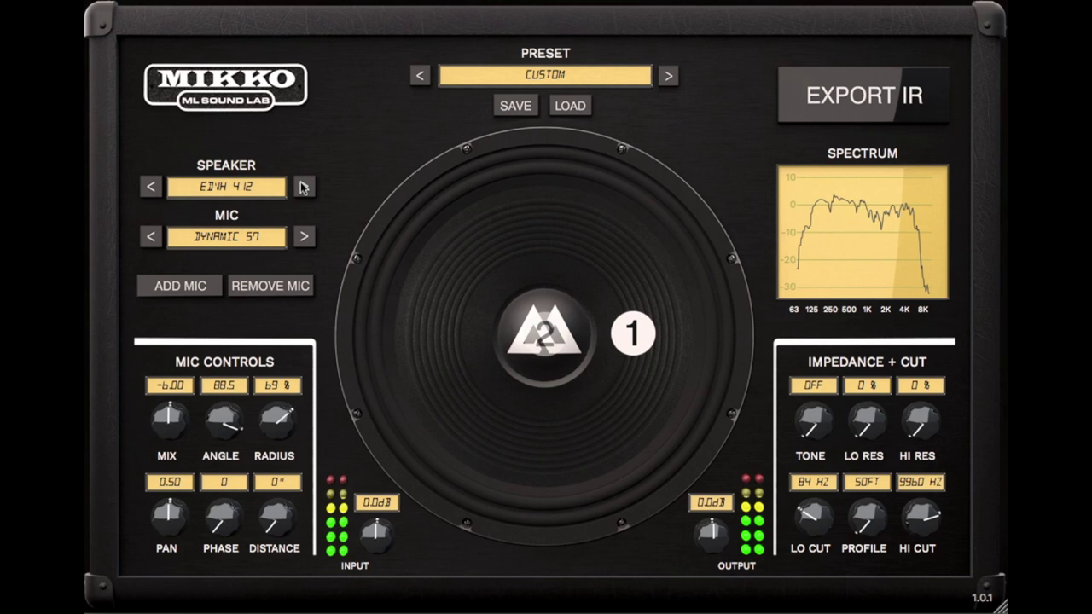
left_click(303, 187)
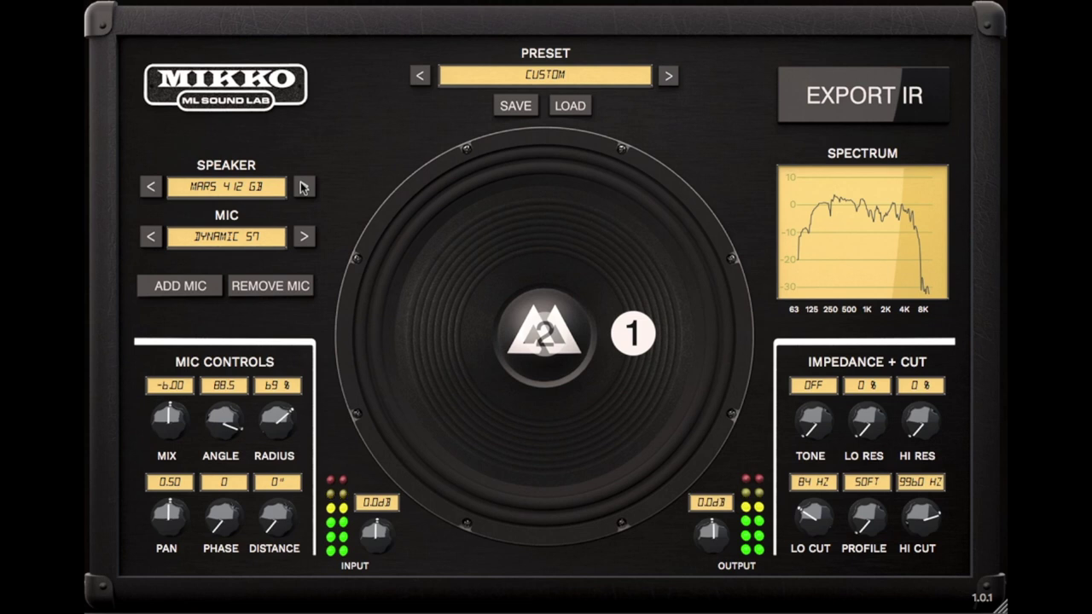
left_click(303, 187)
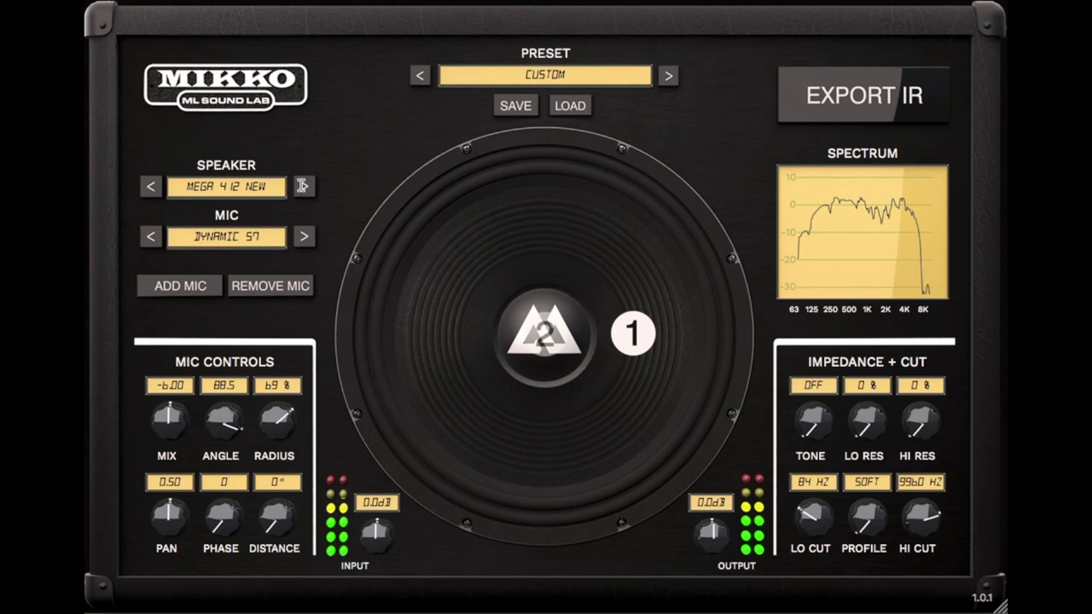
left_click(303, 187)
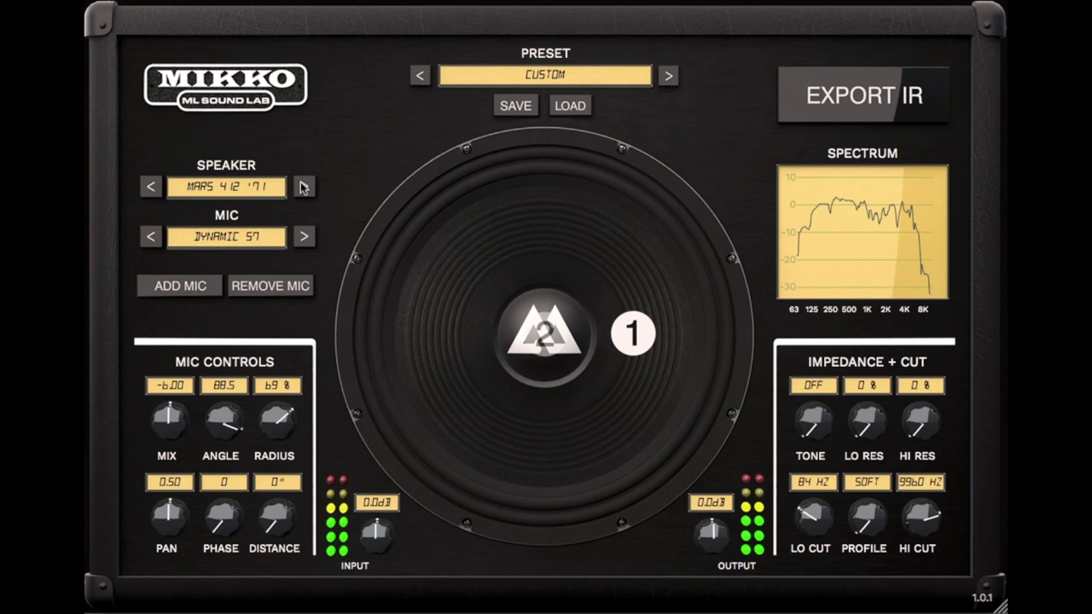
left_click(303, 186)
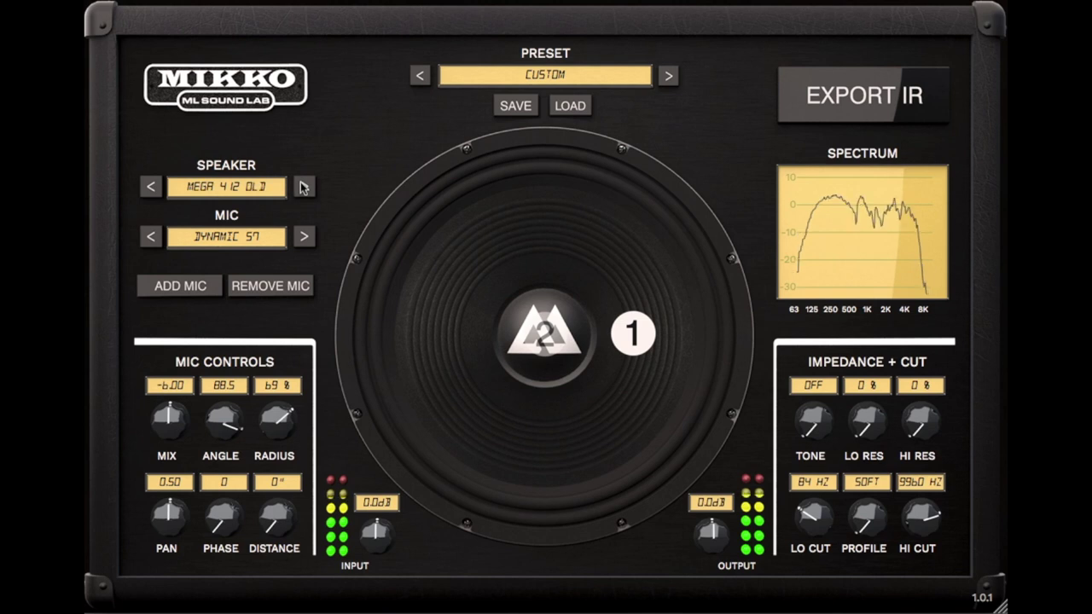